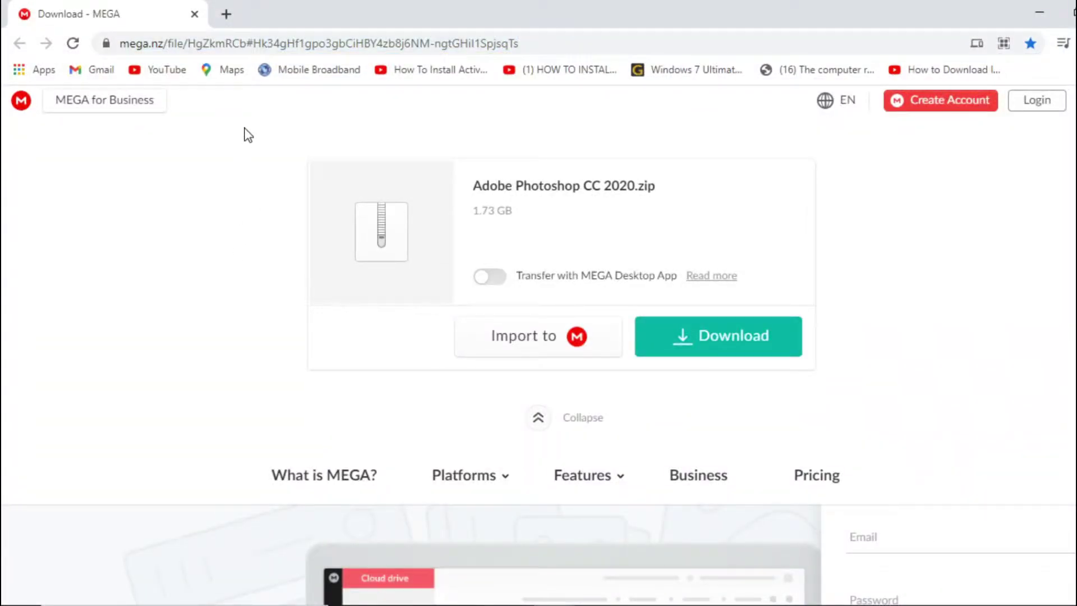
# - Download the 1.73 GB Adobe Photoshop CC 2020.zip from MEGA and show Chrome's downloads list
pyautogui.click(718, 354)
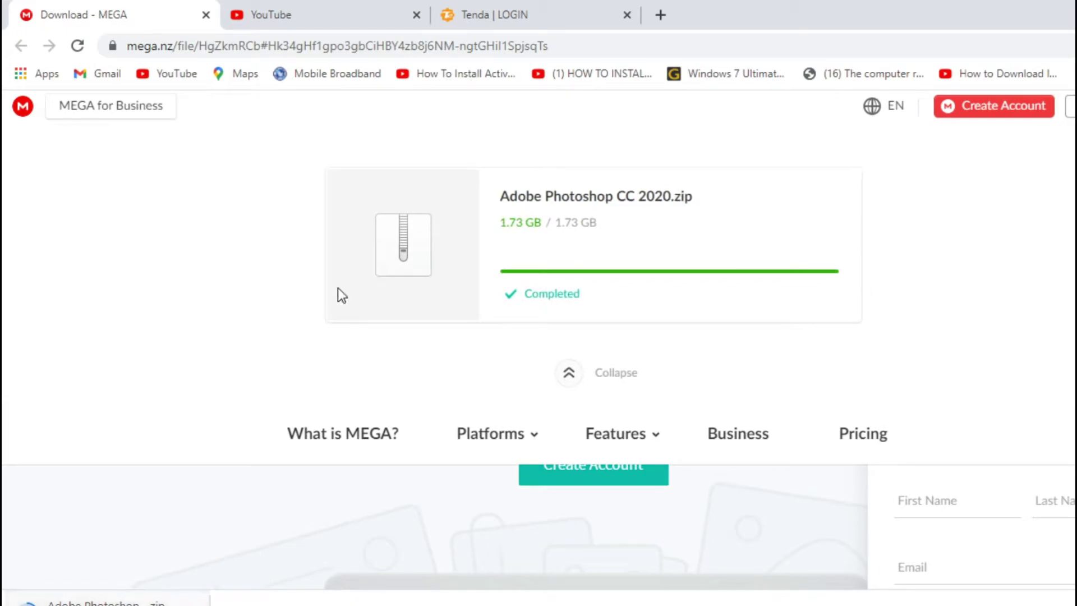
pyautogui.hotkey('ctrl', 'j')
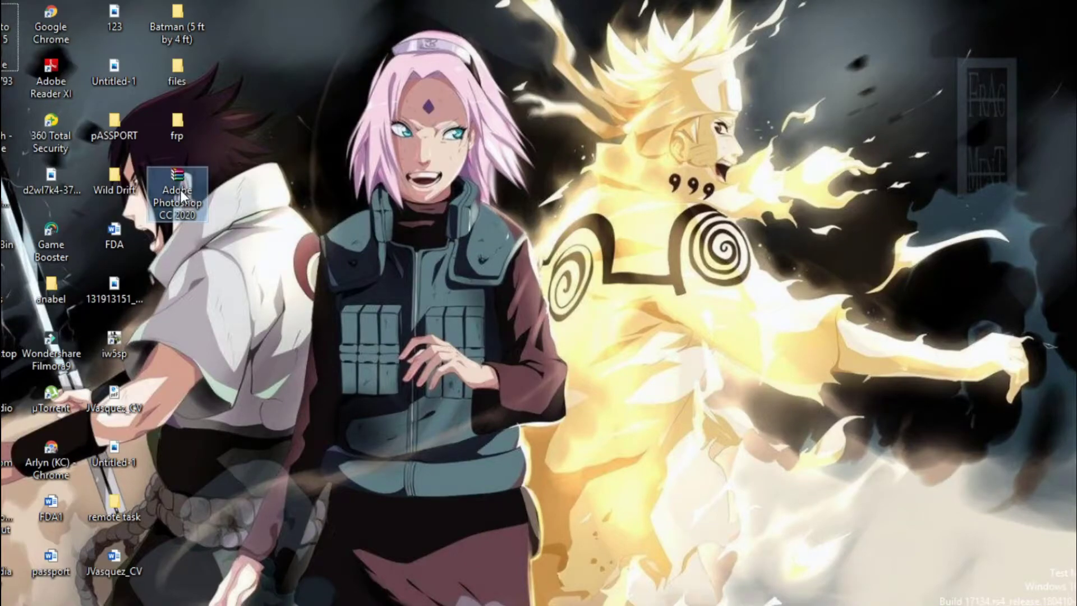
# - Open the downloaded Adobe Photoshop CC 2020.zip from Chrome's Downloads page in WinRAR
pyautogui.doubleClick(180, 190)
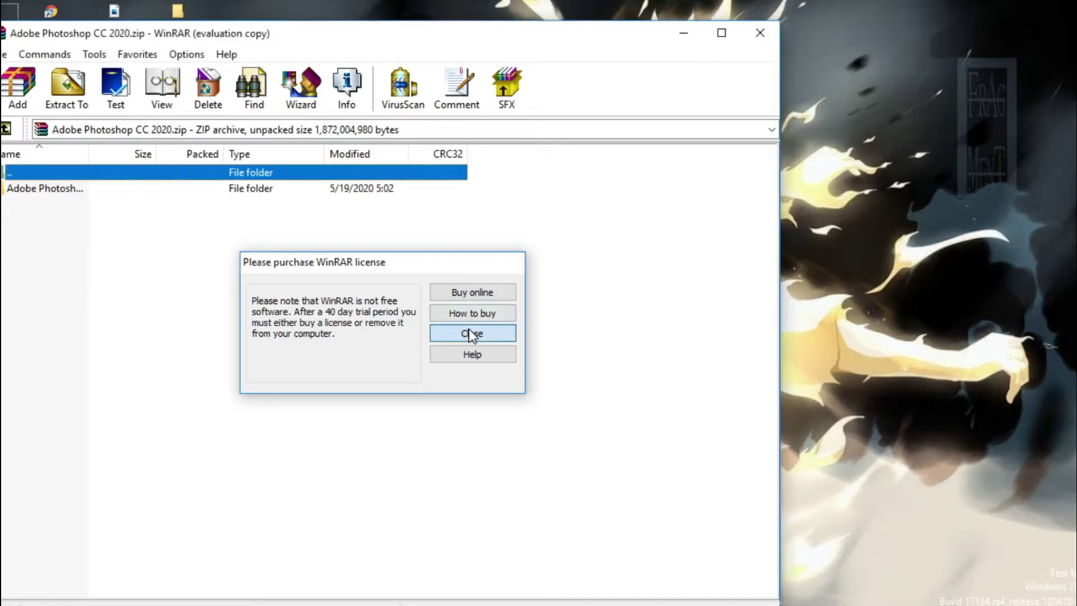
# - Dismiss the WinRAR licence reminder and select Set-up.exe inside the Adobe Photoshop CC 2020 folder
pyautogui.click(462, 334)
pyautogui.doubleClick(314, 187)
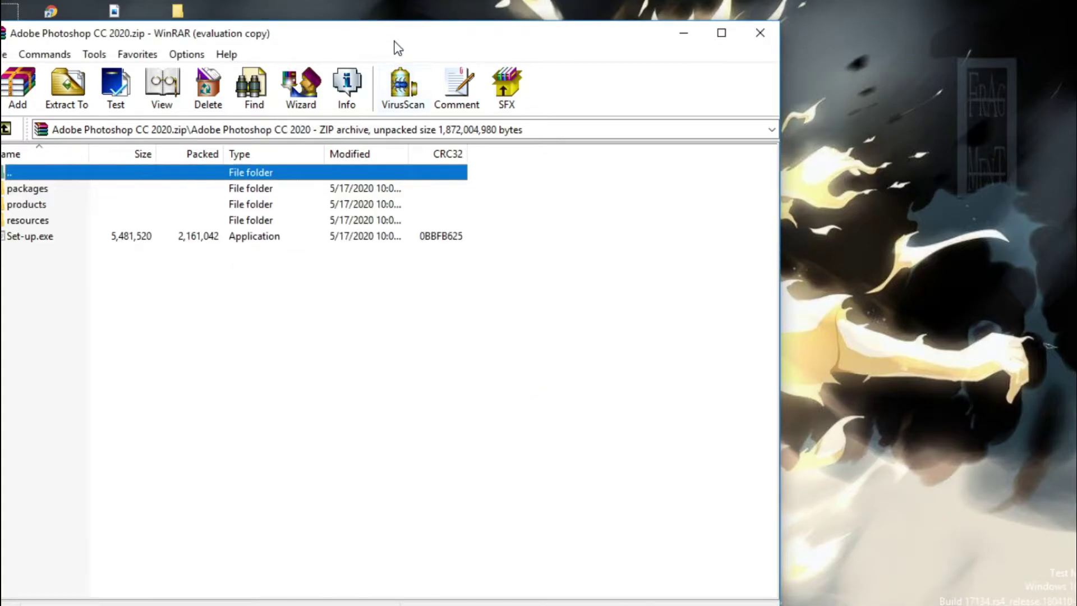
pyautogui.moveTo(397, 43); pyautogui.dragTo(478, 30)
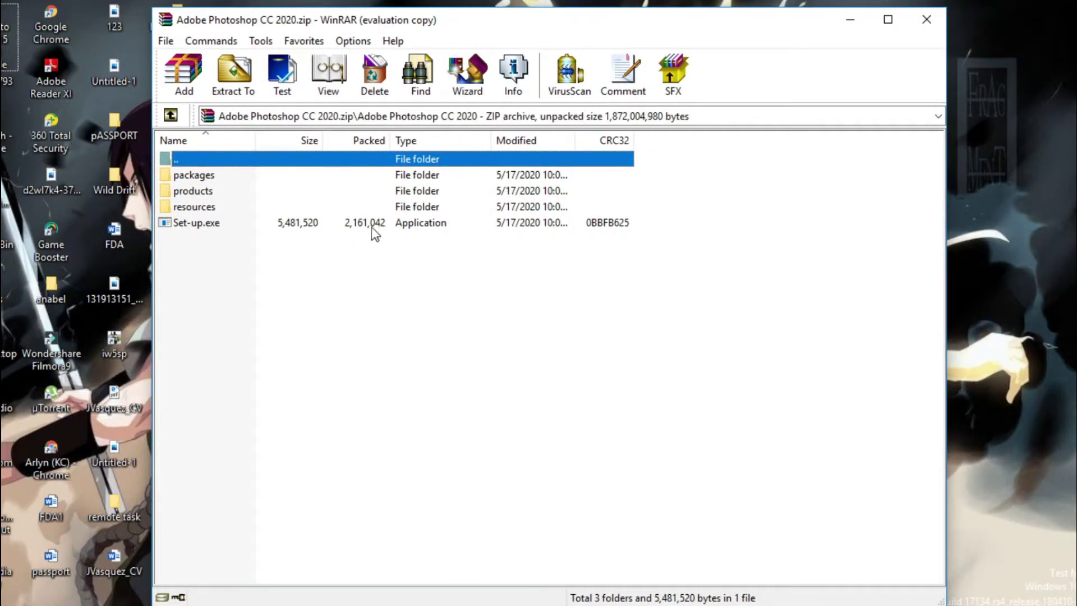
pyautogui.click(370, 224)
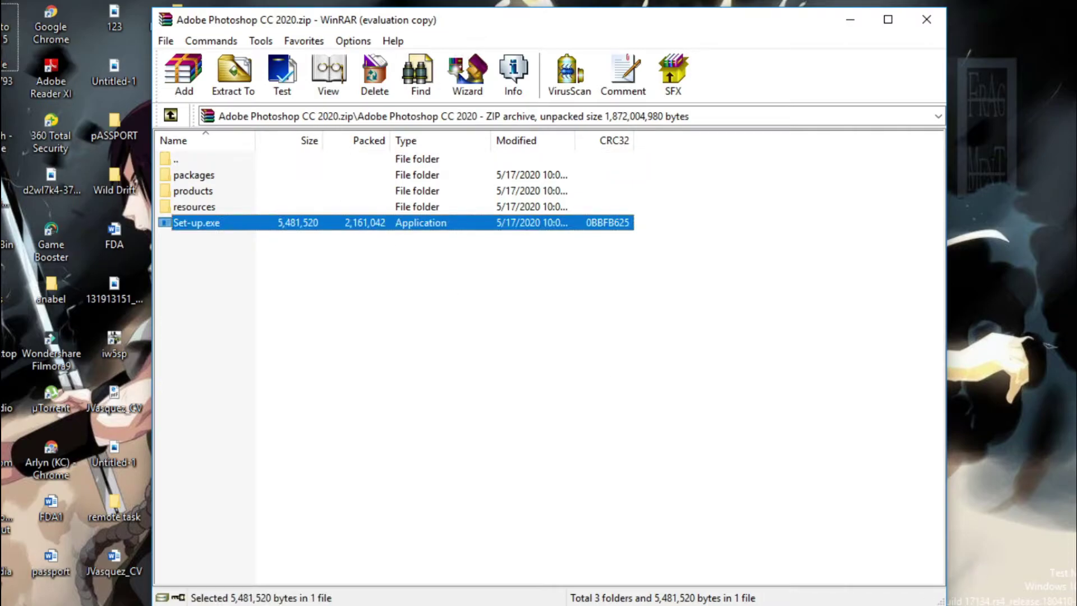
# - Permanently switch off 360 Total Security protection, then launch Set-up.exe to start the Photoshop installer
pyautogui.rightClick(942, 466)
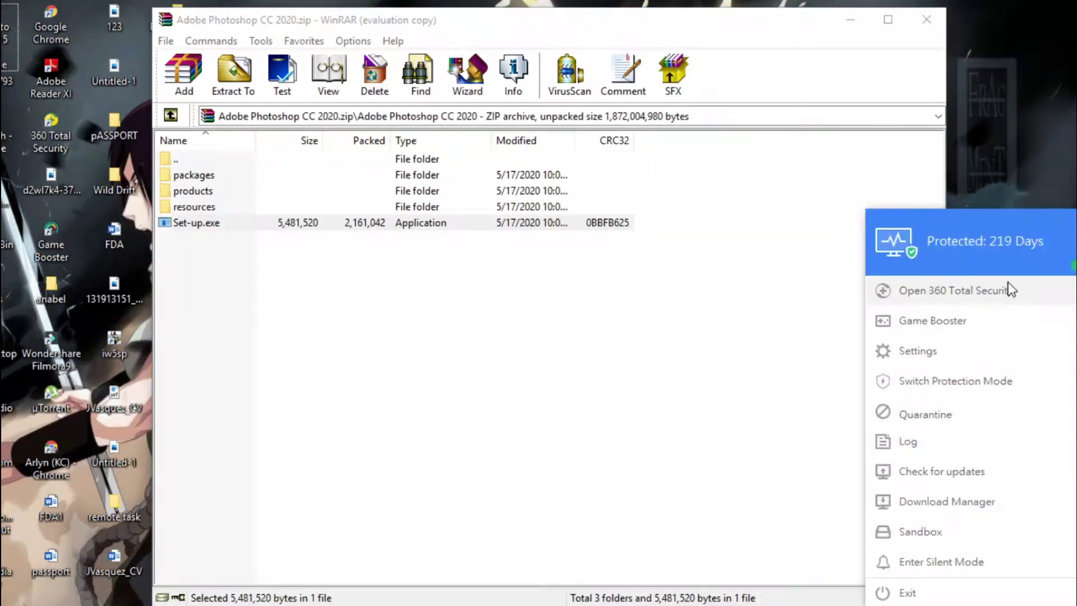
pyautogui.click(956, 263)
pyautogui.click(406, 363)
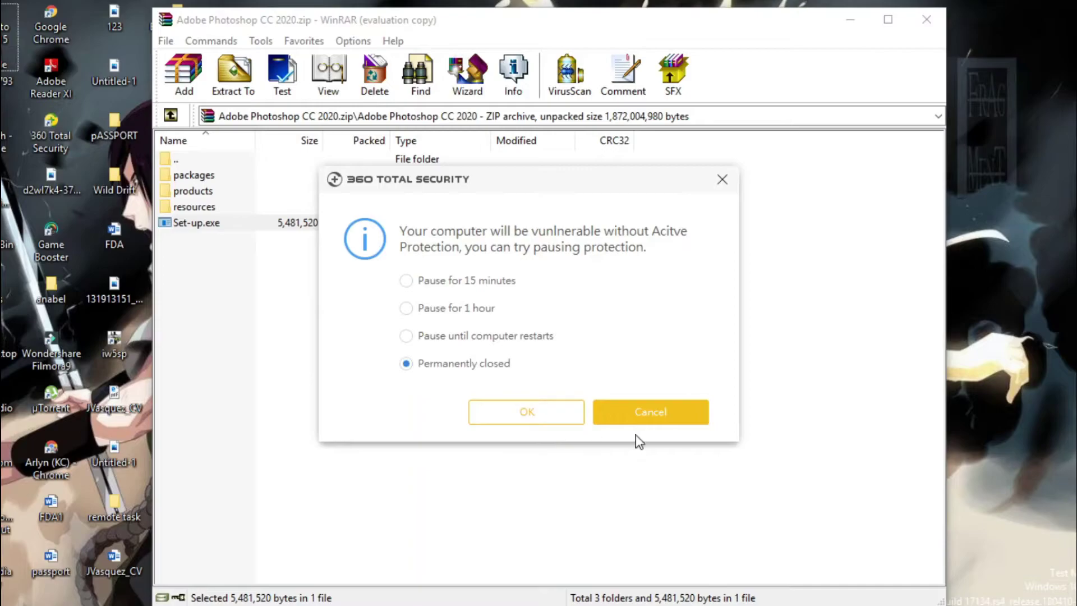
pyautogui.click(563, 414)
pyautogui.doubleClick(373, 226)
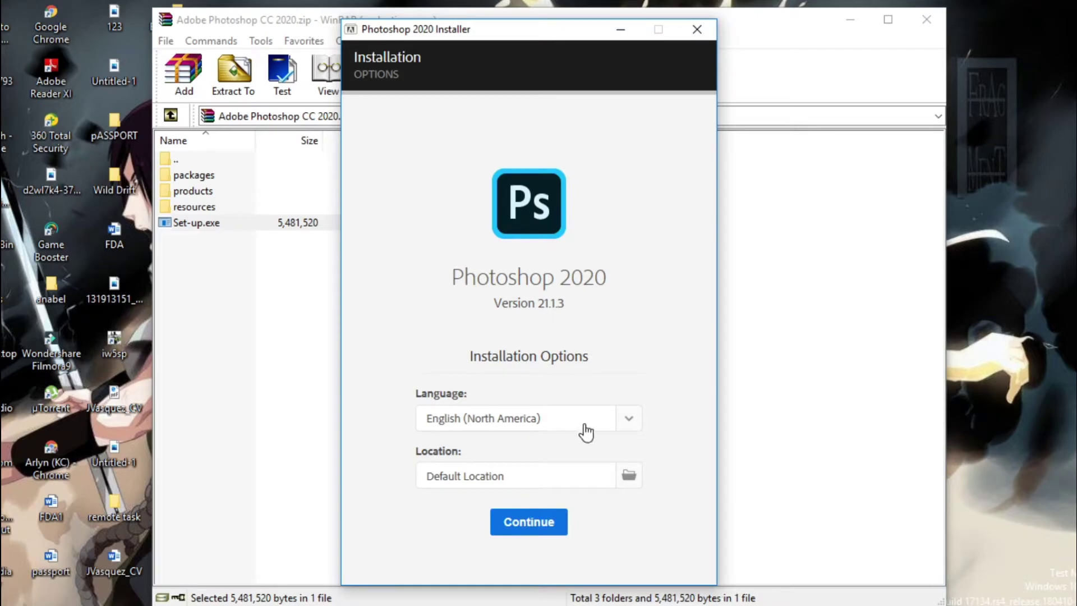
# - Install Photoshop 2020 in English (North America) at the default location until Install Complete
pyautogui.click(627, 425)
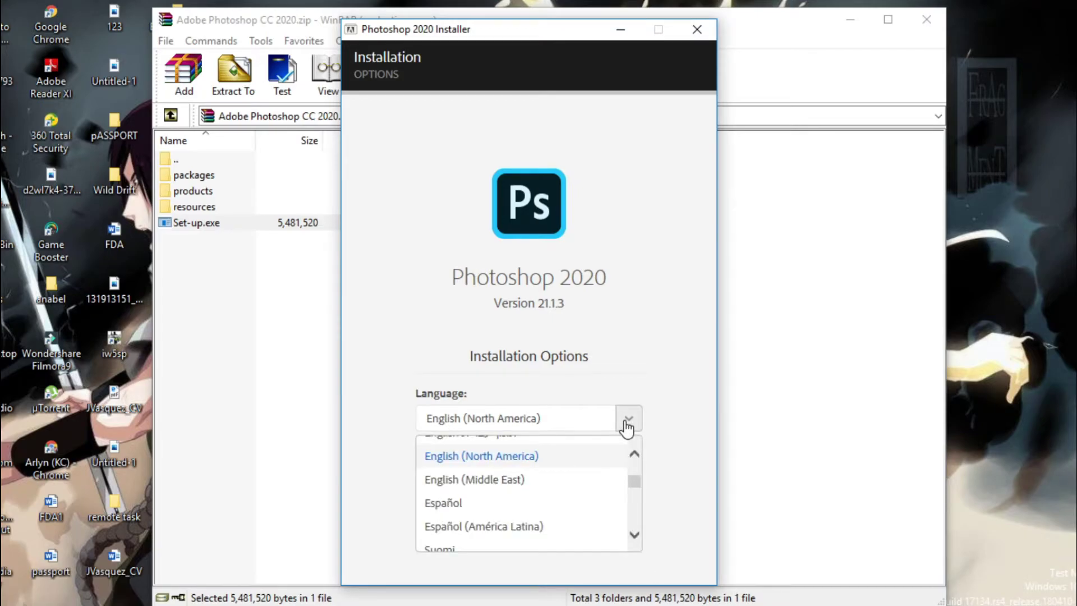
pyautogui.click(627, 425)
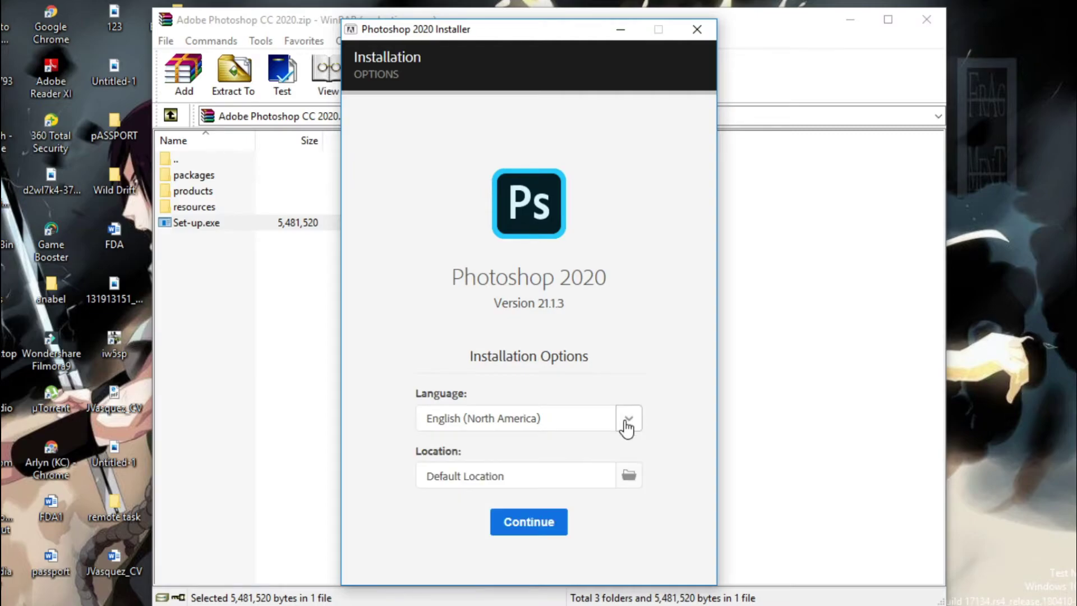
pyautogui.scroll(1, 573, 473)
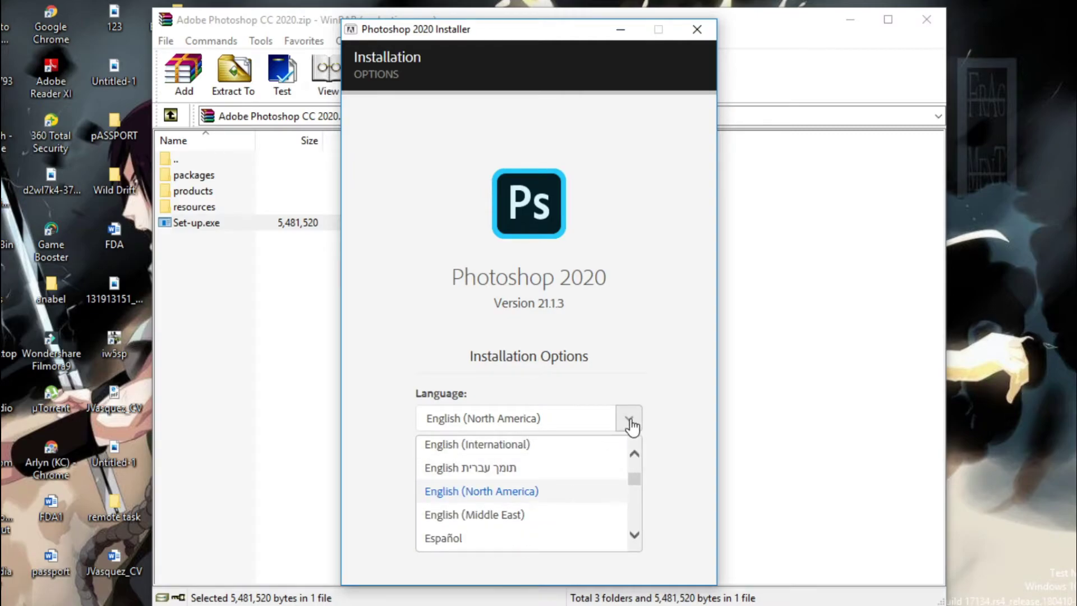
pyautogui.click(628, 424)
pyautogui.click(530, 523)
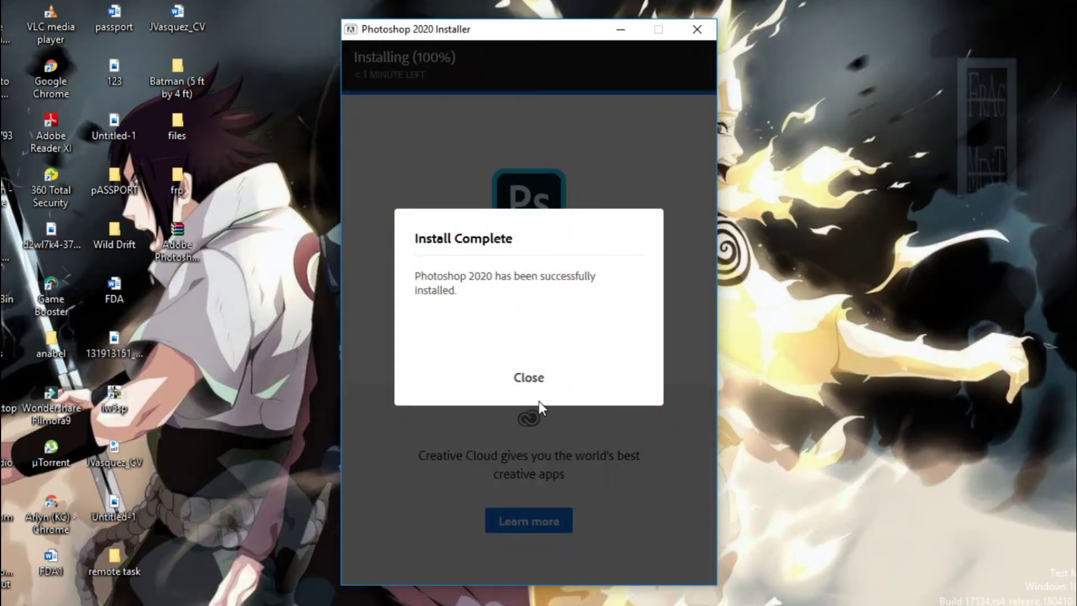
# - Close the finished installer and launch Photoshop from the Adobe Photoshop CC 2020 desktop shortcut
pyautogui.click(540, 381)
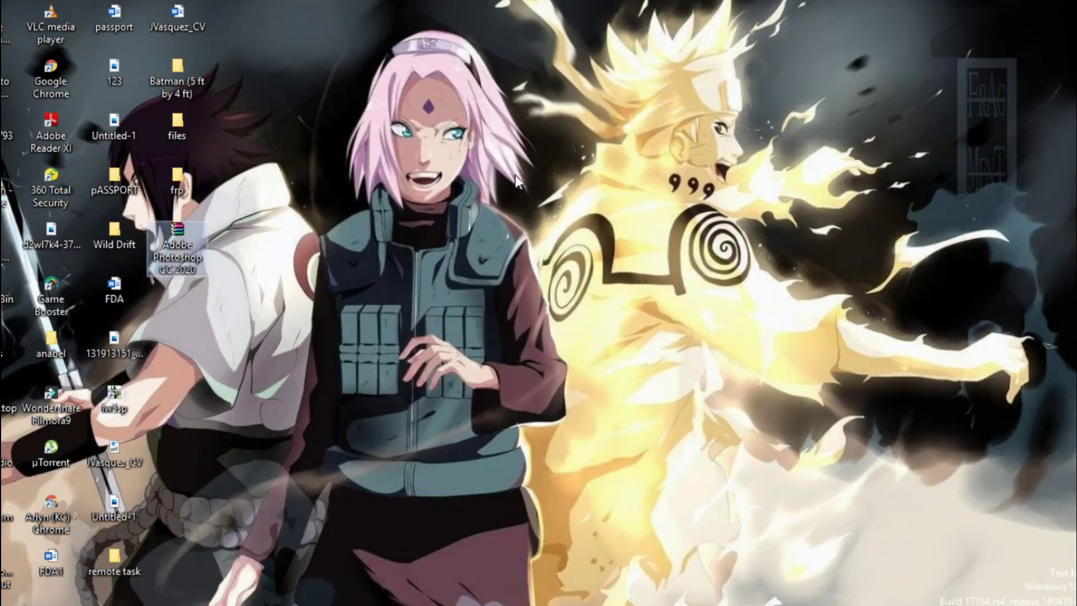
pyautogui.click(553, 254)
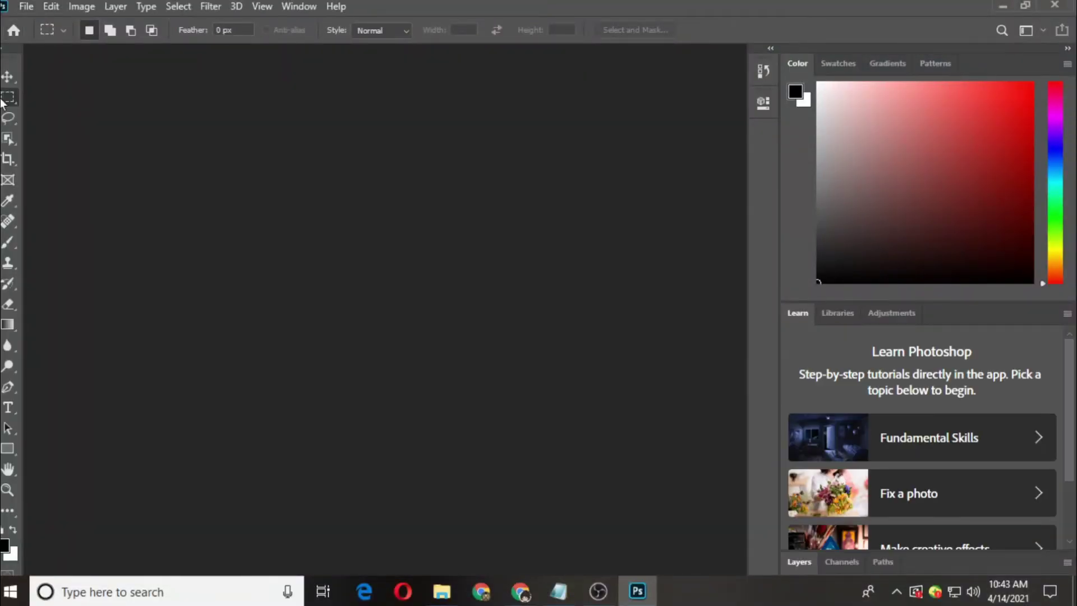
# - Open the New Document dialog from the File menu, then close it without creating anything
pyautogui.scroll(-2, 794, 525)
pyautogui.scroll(2, 814, 517)
pyautogui.click(29, 6)
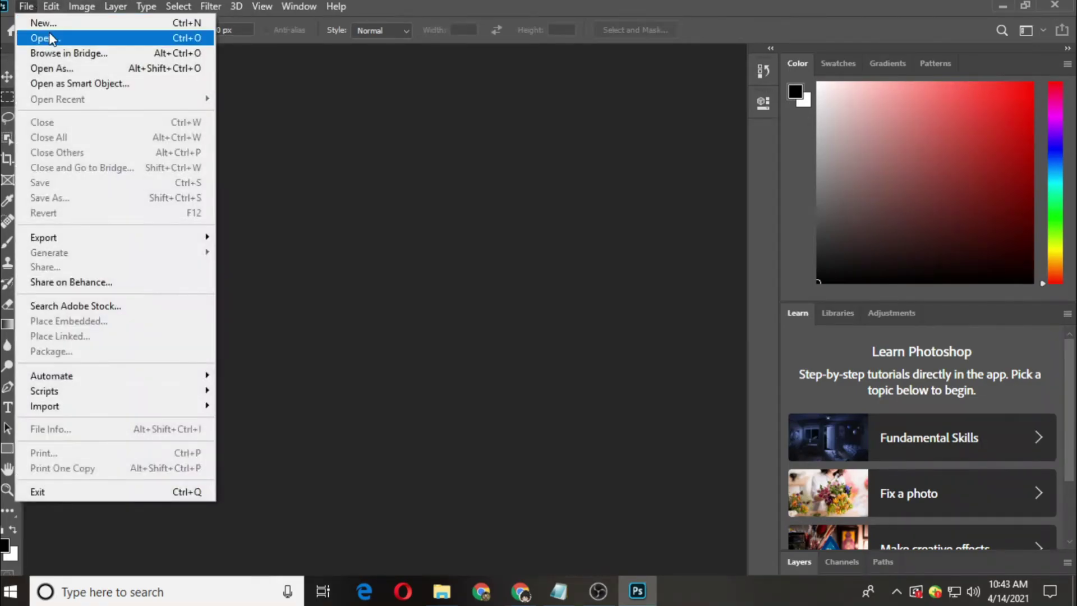
pyautogui.click(39, 22)
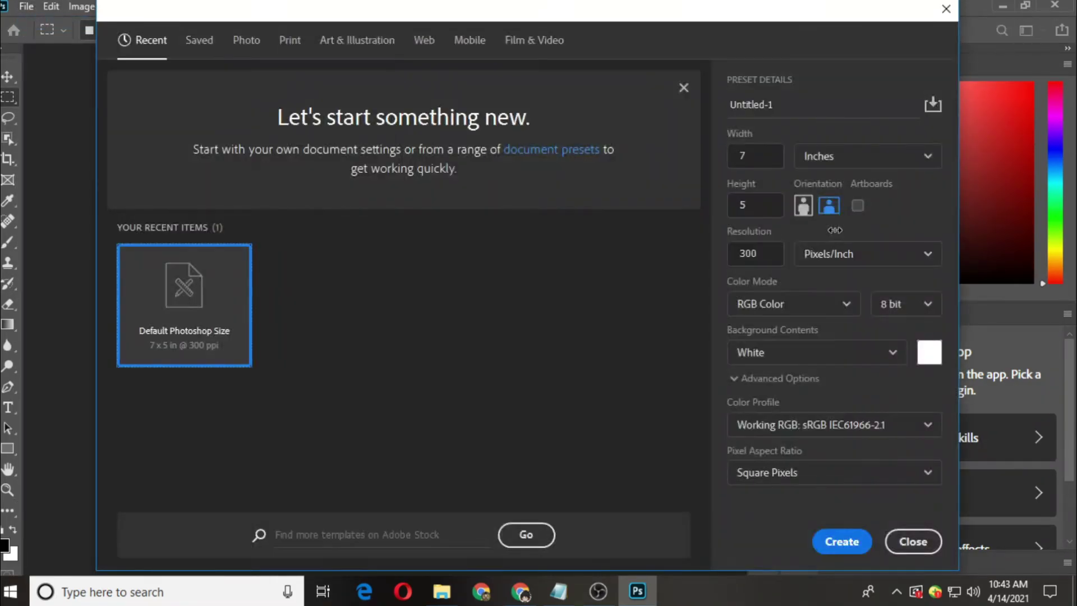
pyautogui.click(947, 9)
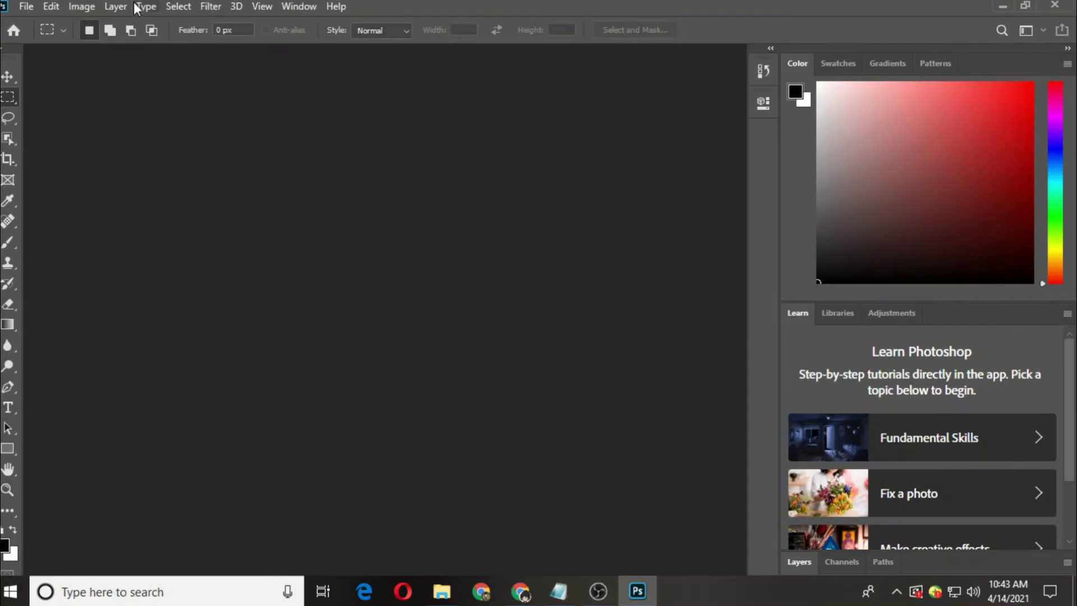
# - Reopen File > New to show the default 7 x 5 in, 300 ppi preset
pyautogui.click(35, 7)
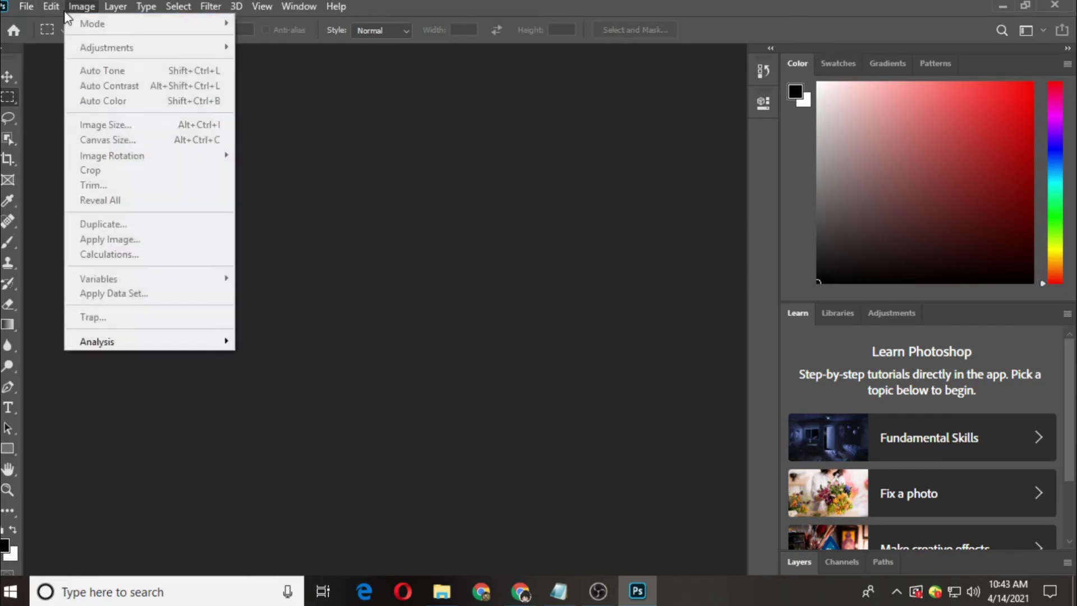
pyautogui.click(213, 56)
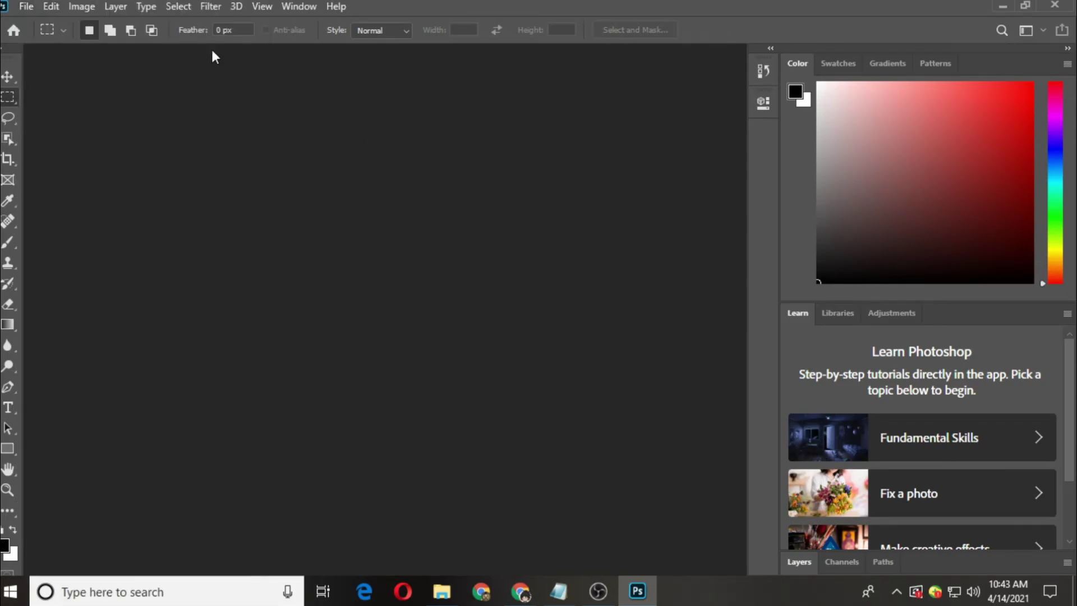
pyautogui.click(26, 7)
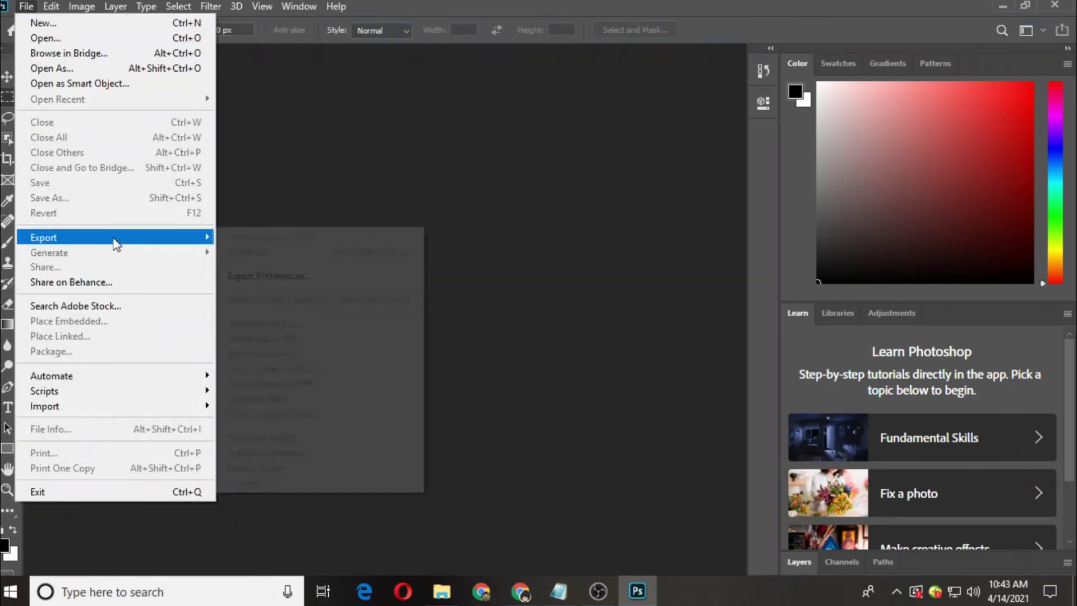
pyautogui.click(51, 25)
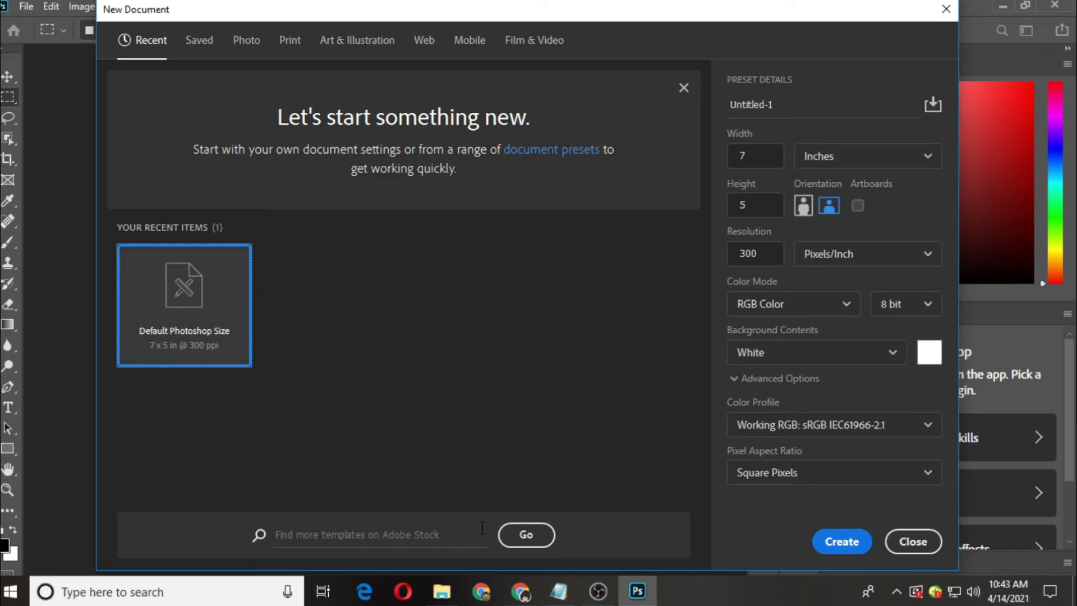
# - Close the Adobe Stock page opened from Go, then choose the Letter print preset
pyautogui.click(515, 536)
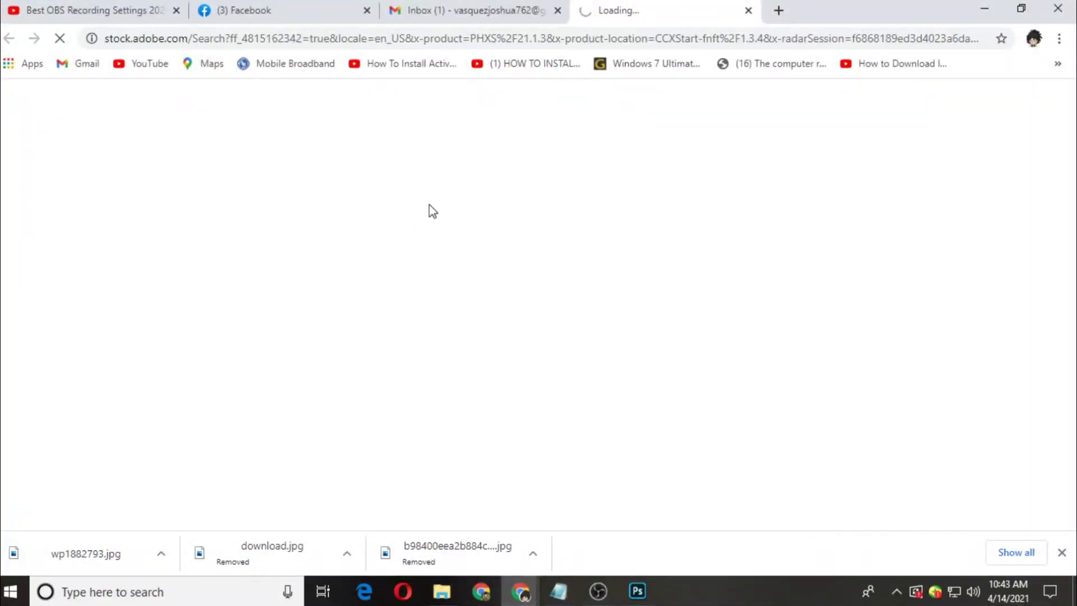
pyautogui.click(748, 10)
pyautogui.click(984, 8)
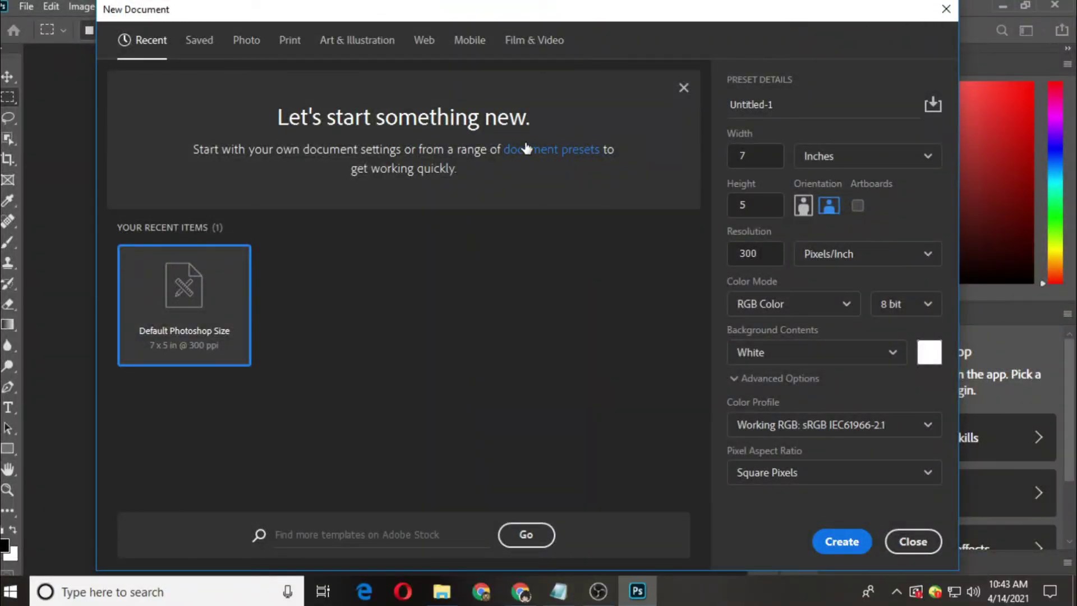
pyautogui.click(289, 41)
pyautogui.doubleClick(217, 181)
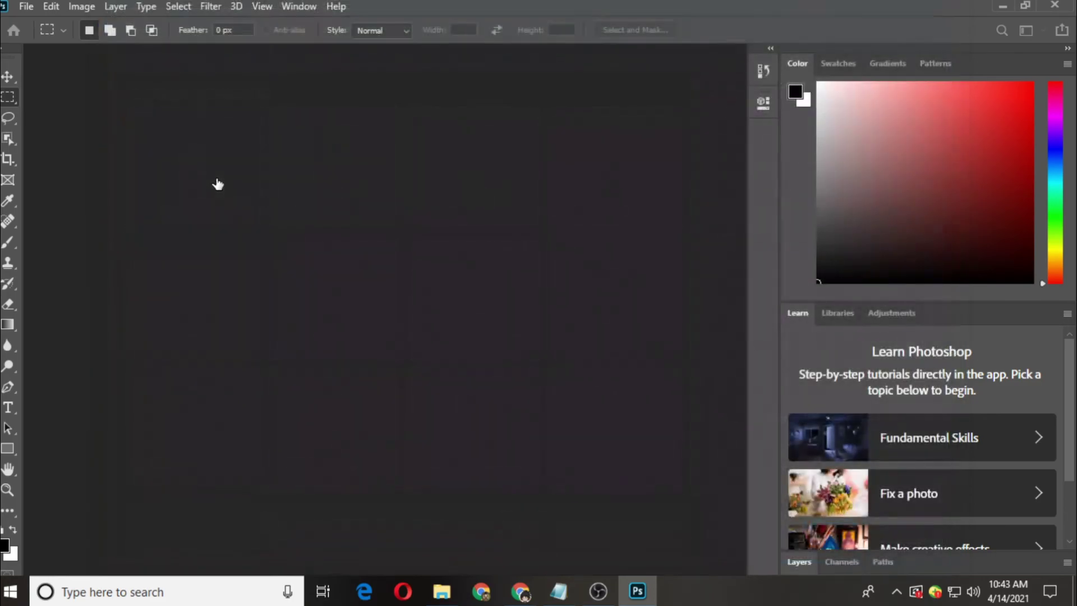